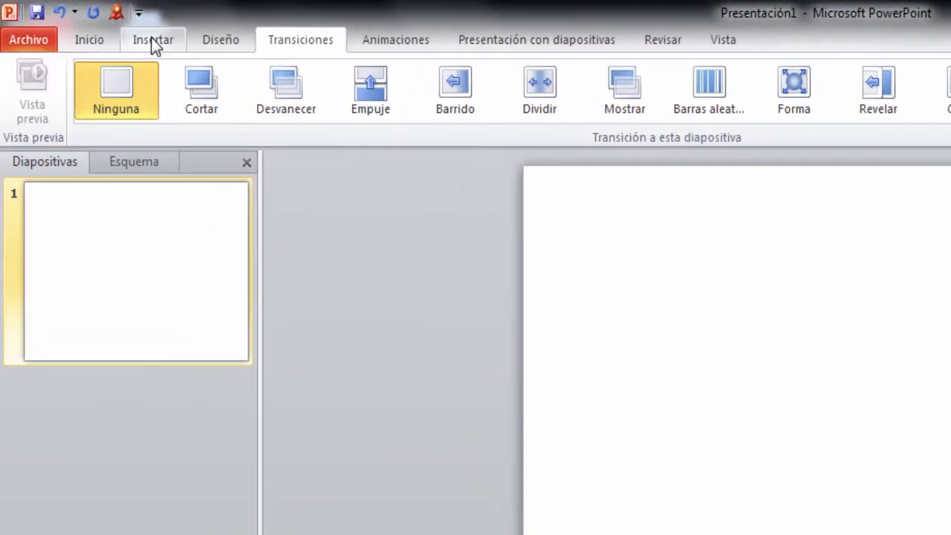
Step: Insert the four-panel meme image file onto the slide and select the picture
click(87, 22)
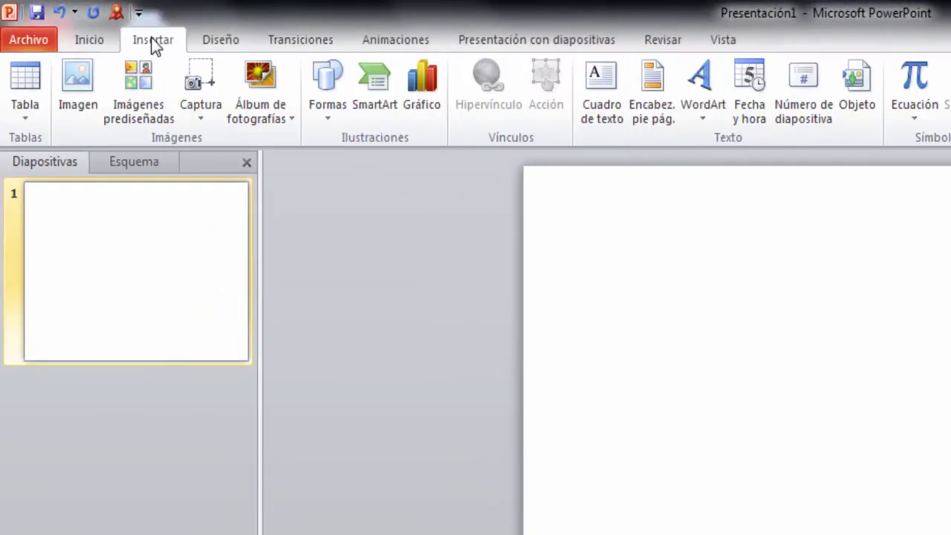
click(80, 91)
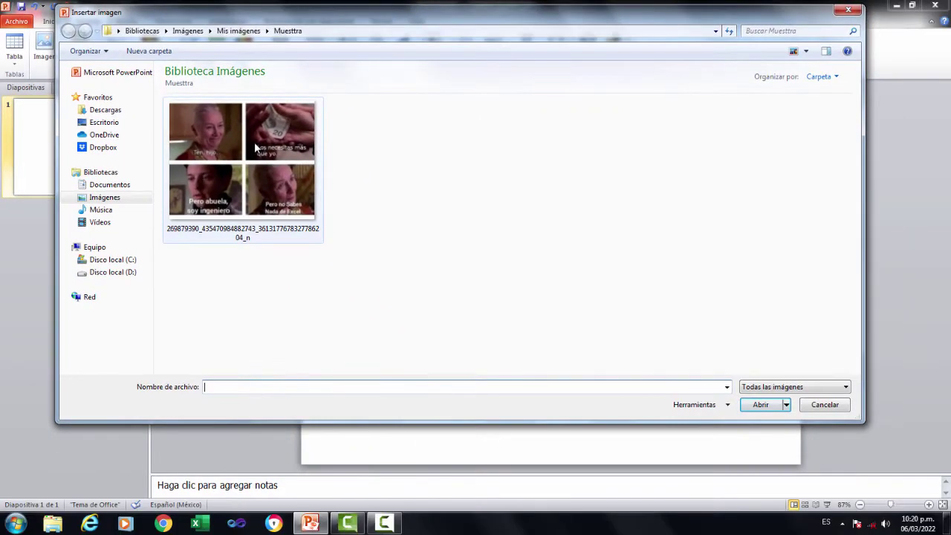
double_click(254, 142)
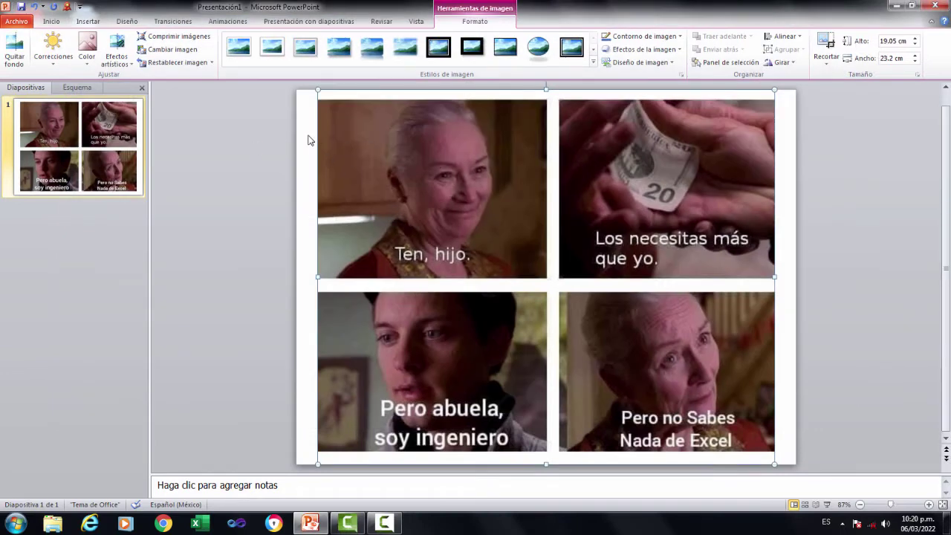
click(310, 140)
click(418, 164)
click(304, 152)
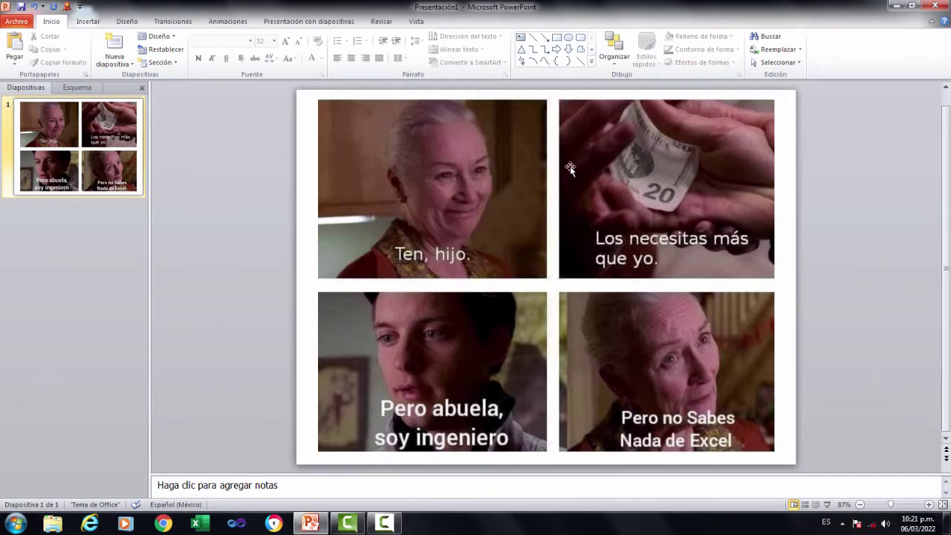
click(555, 261)
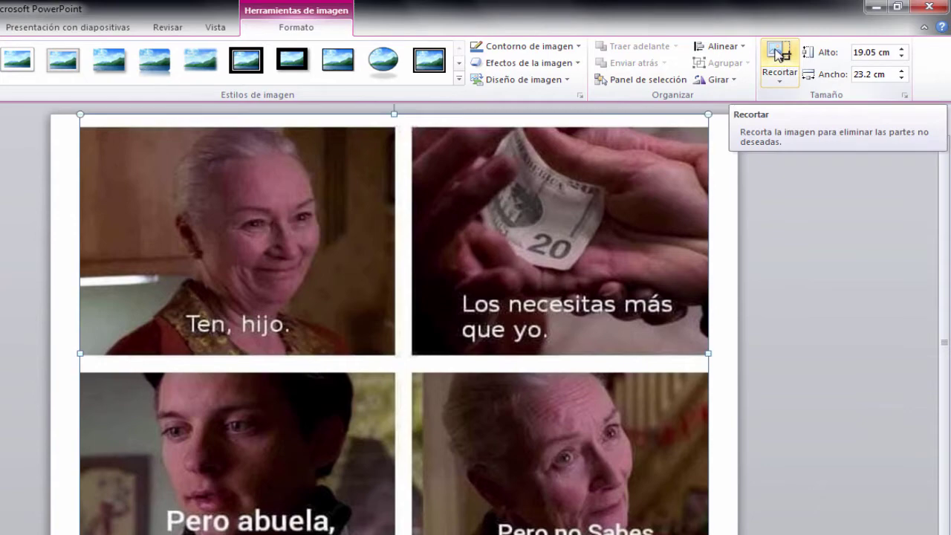
Step: Crop away the right column, bottom row and top white strip, leaving the 'Ten, hijo.' panel
click(777, 54)
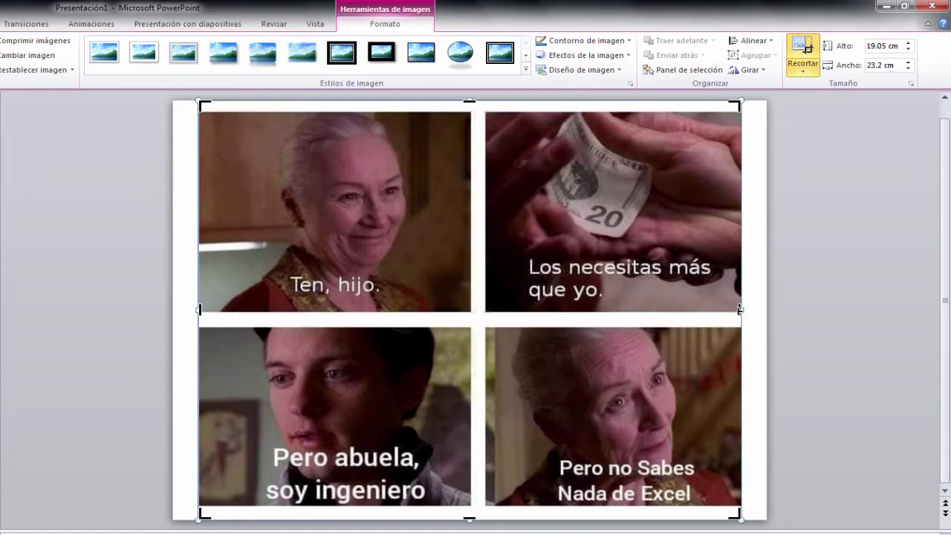
drag(741, 310, 471, 300)
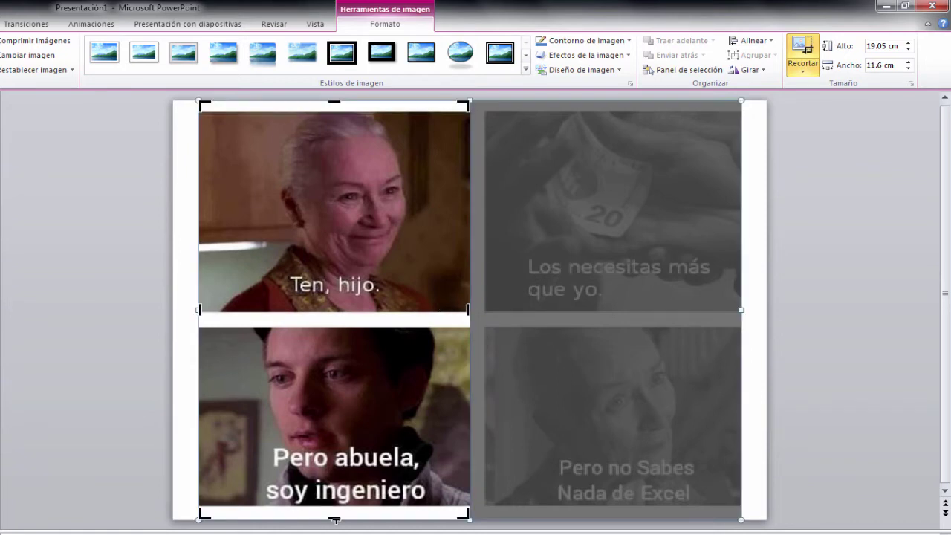
drag(336, 521, 347, 311)
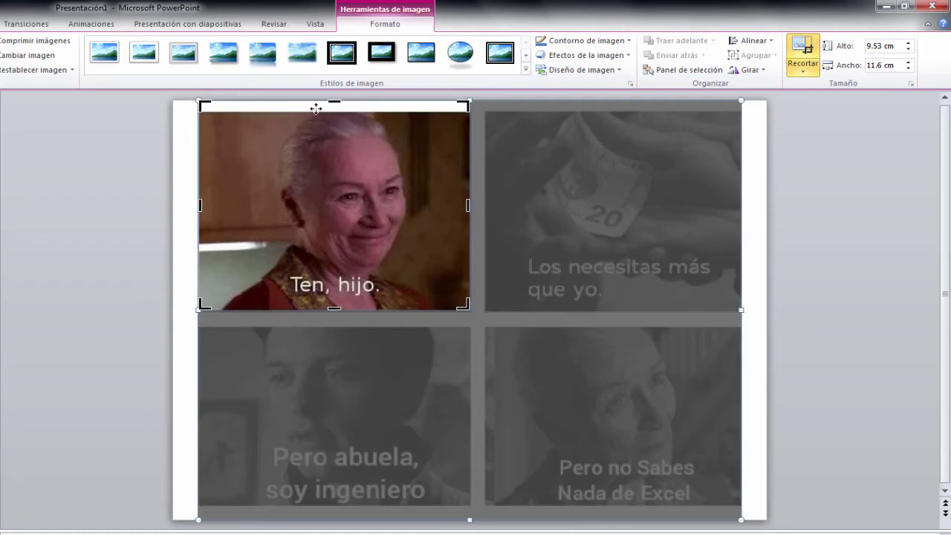
drag(334, 101, 332, 110)
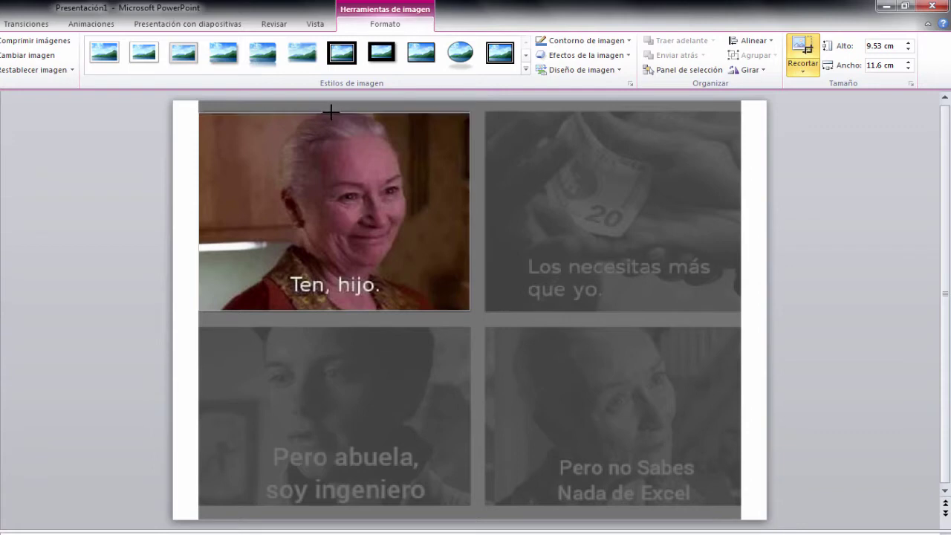
drag(332, 110, 331, 111)
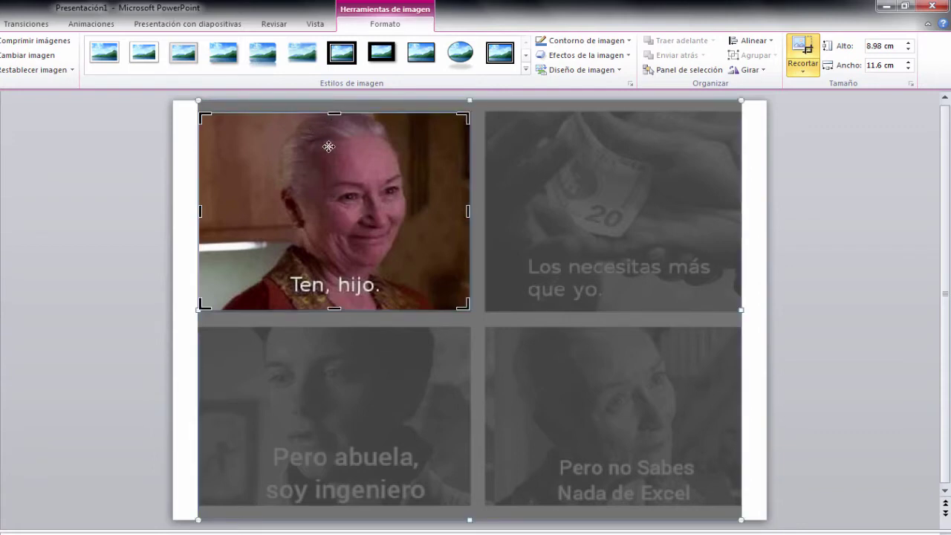
key(Escape)
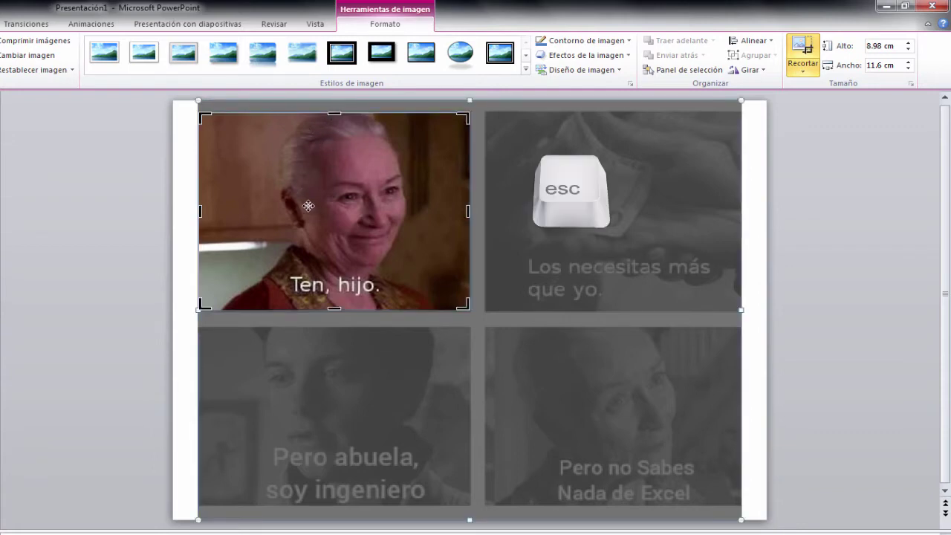
key(Escape)
click(555, 264)
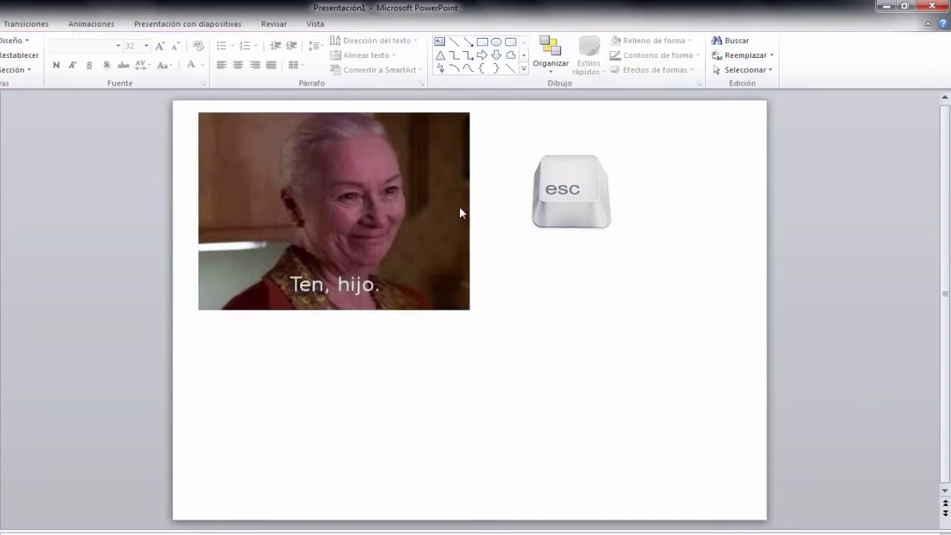
Step: Move the cropped 'Ten, hijo.' picture to the upper centre of the slide
click(339, 211)
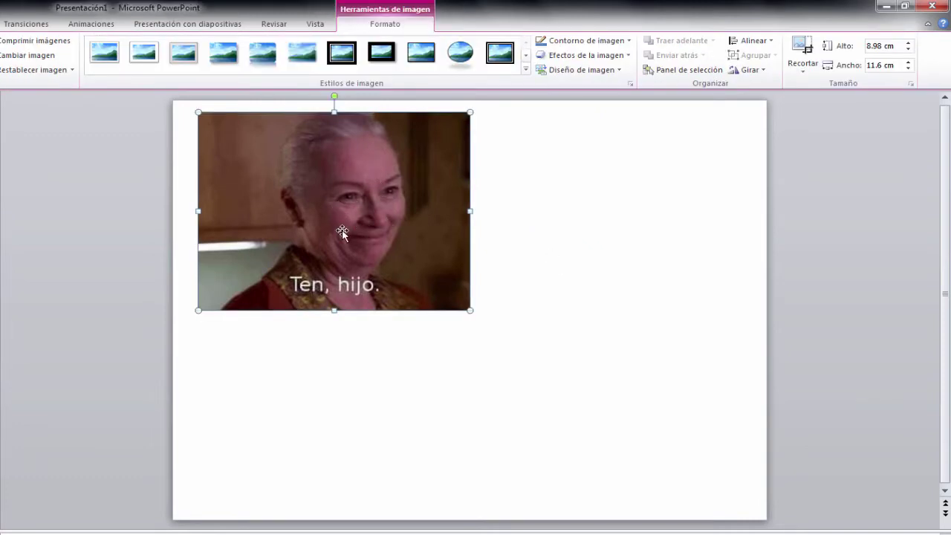
mouse_move(342, 232)
mouse_down()
mouse_move(440, 244)
mouse_move(534, 320)
mouse_move(345, 220)
mouse_move(344, 209)
mouse_up()
click(531, 214)
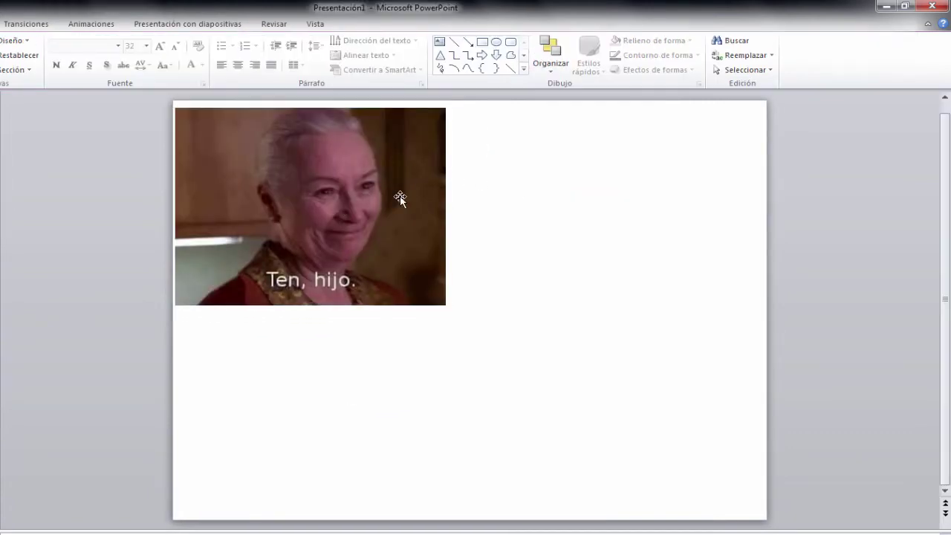
click(357, 202)
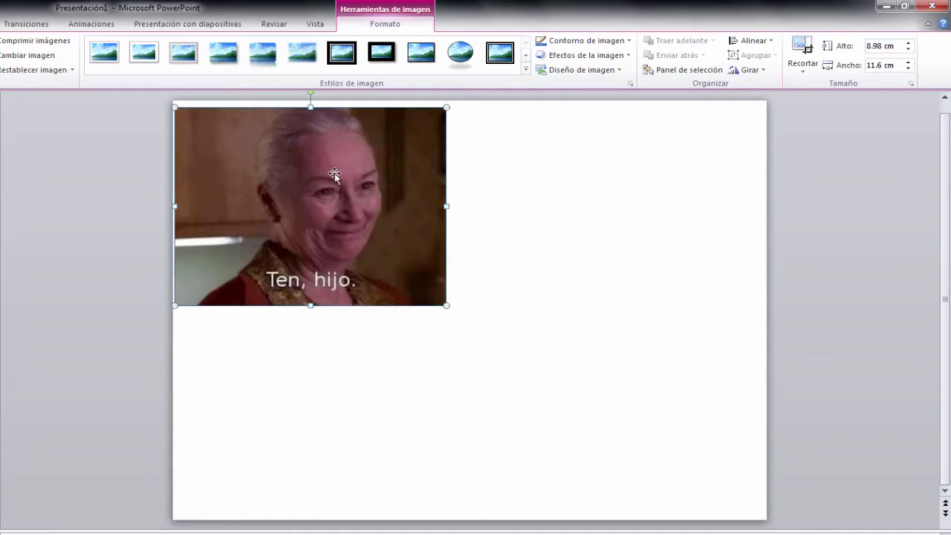
drag(359, 176, 510, 215)
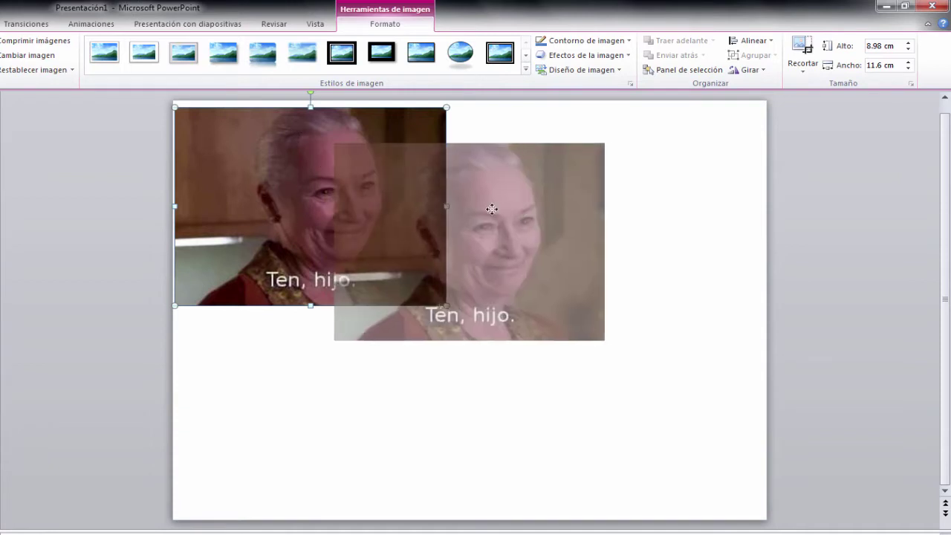
click(685, 191)
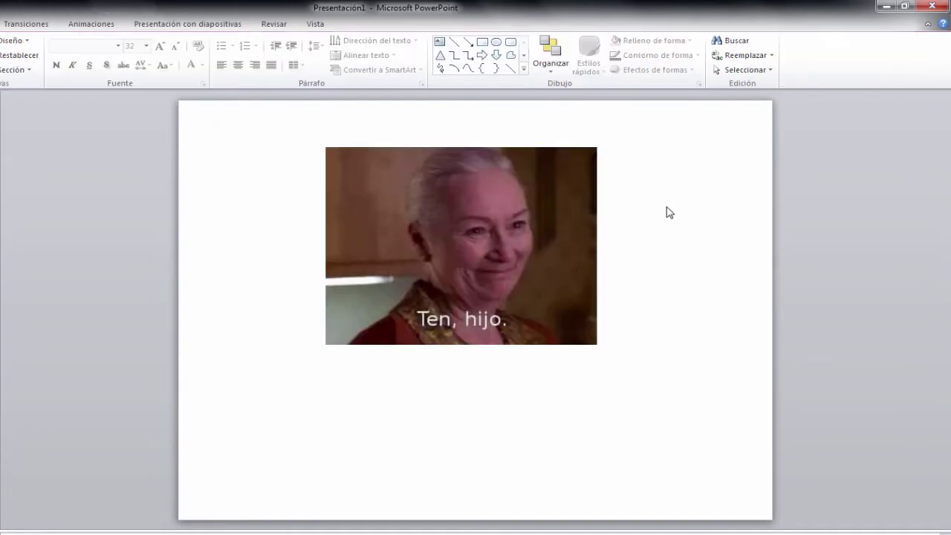
Step: Show the Recortar a la forma shape gallery for the selected picture
click(548, 216)
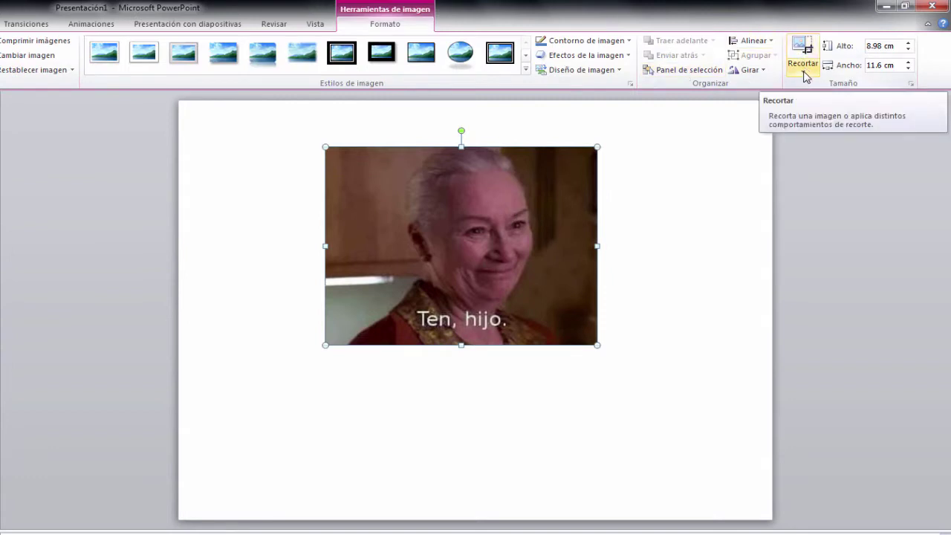
click(804, 72)
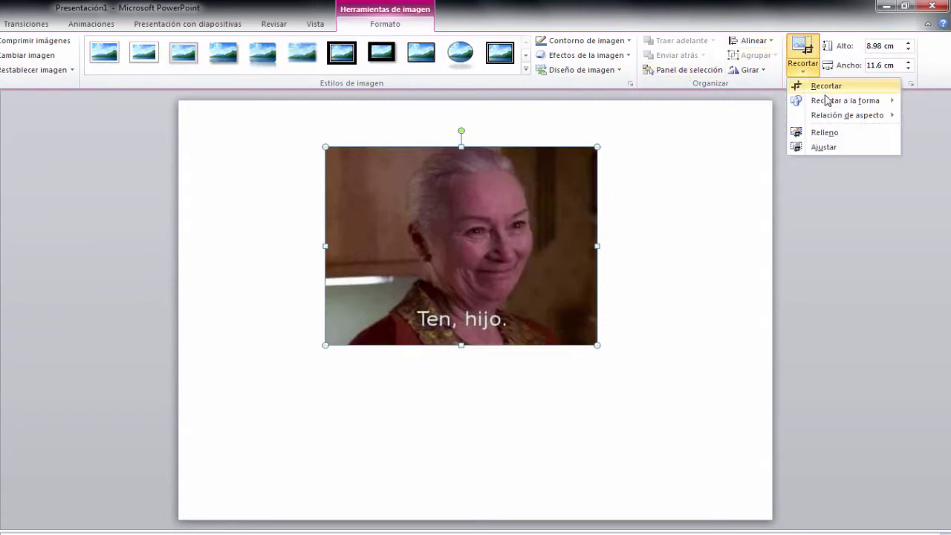
mouse_move(827, 104)
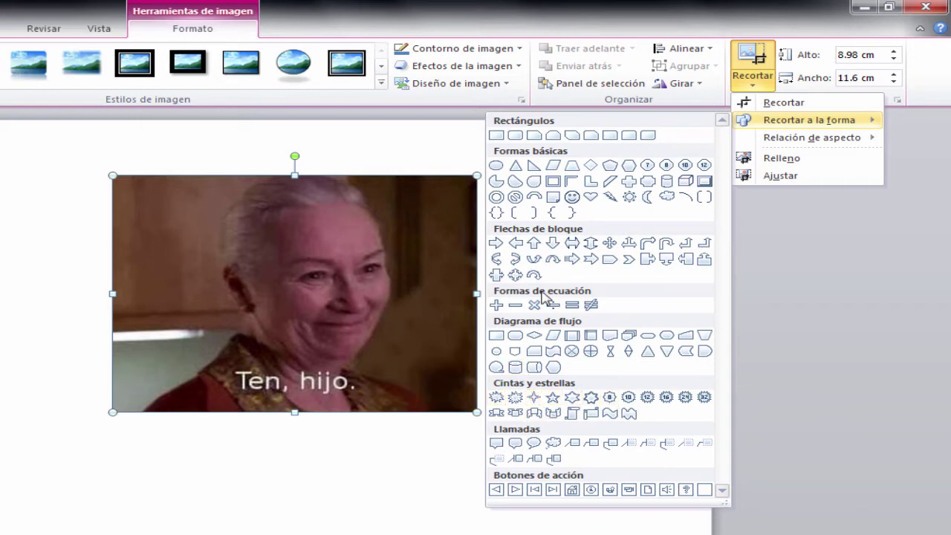
Step: Crop the picture into a spiky explosion shape
click(496, 398)
click(594, 272)
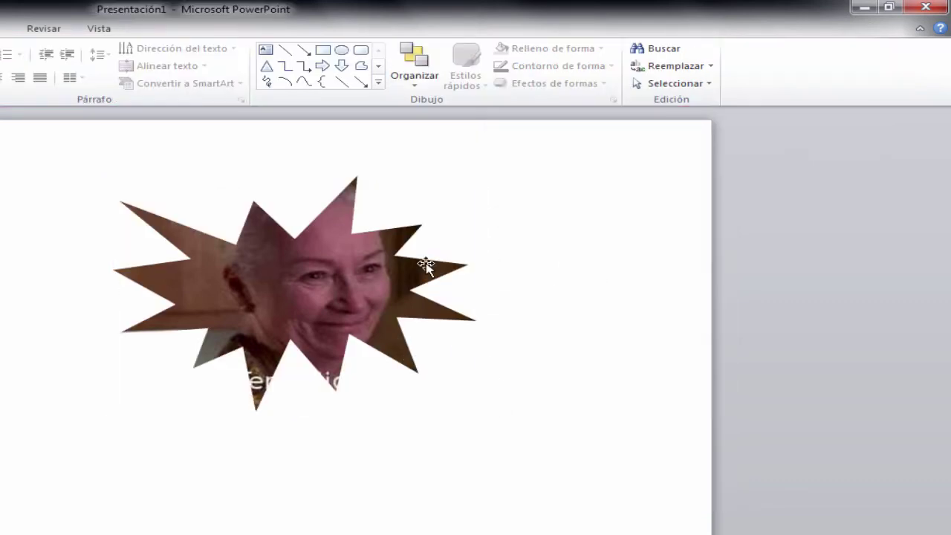
click(312, 290)
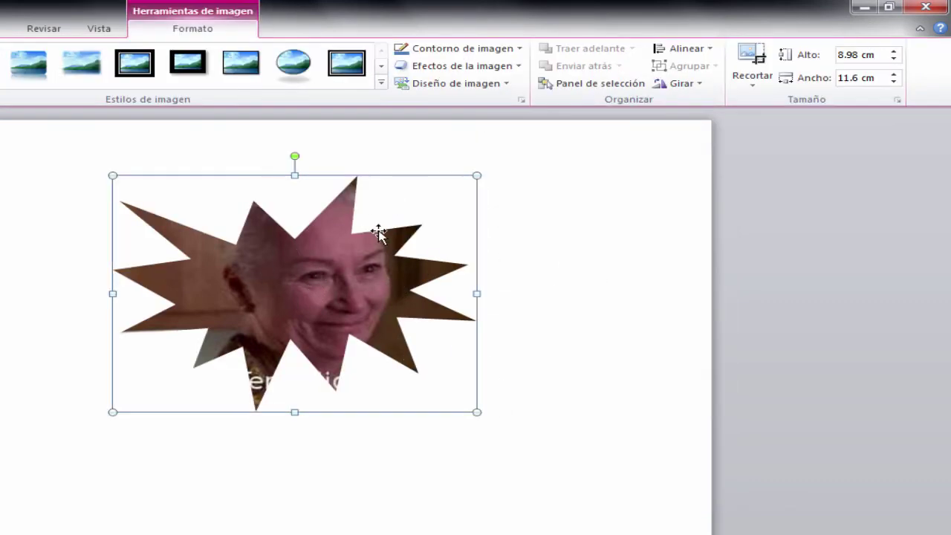
Step: Change the picture's crop shape to a heart
click(753, 77)
mouse_move(817, 125)
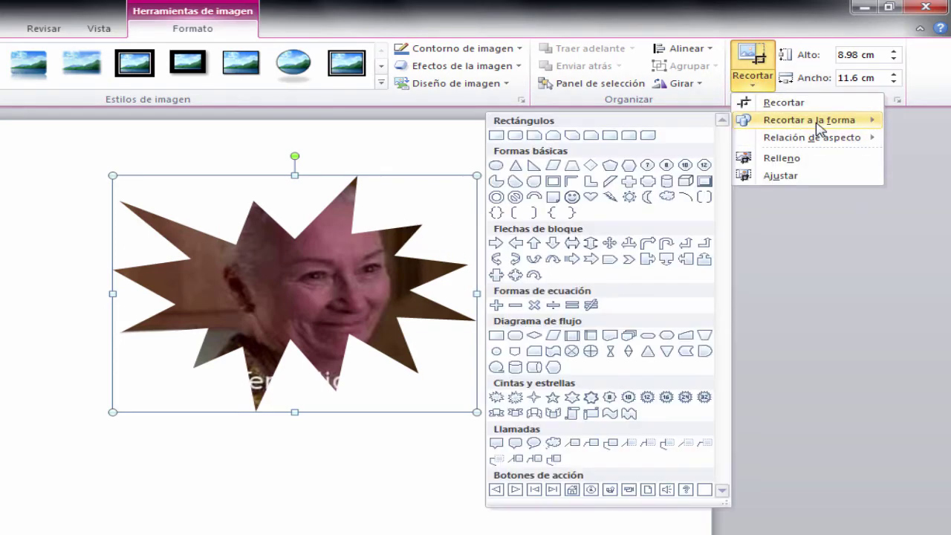
click(591, 198)
click(547, 290)
click(442, 301)
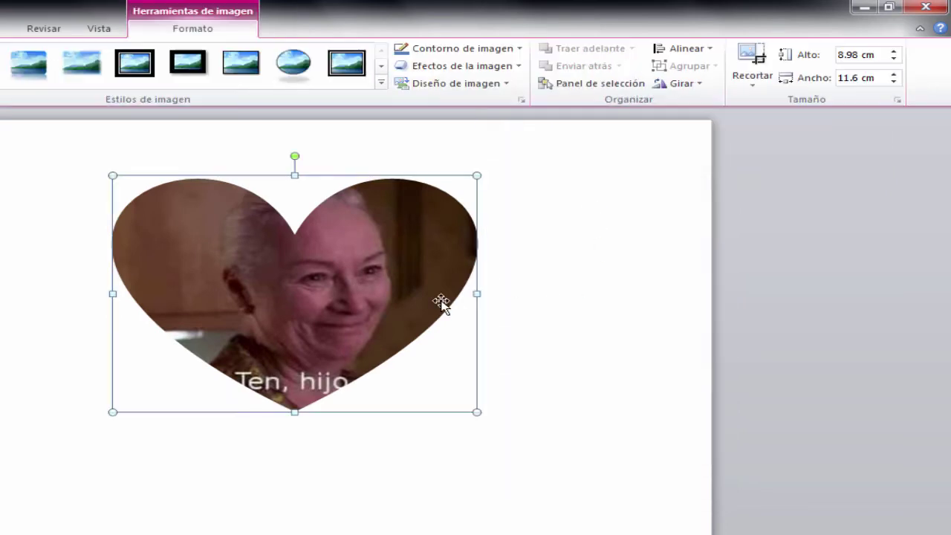
Step: Reselect the heart-shaped picture and enter crop mode to adjust its framing
click(749, 91)
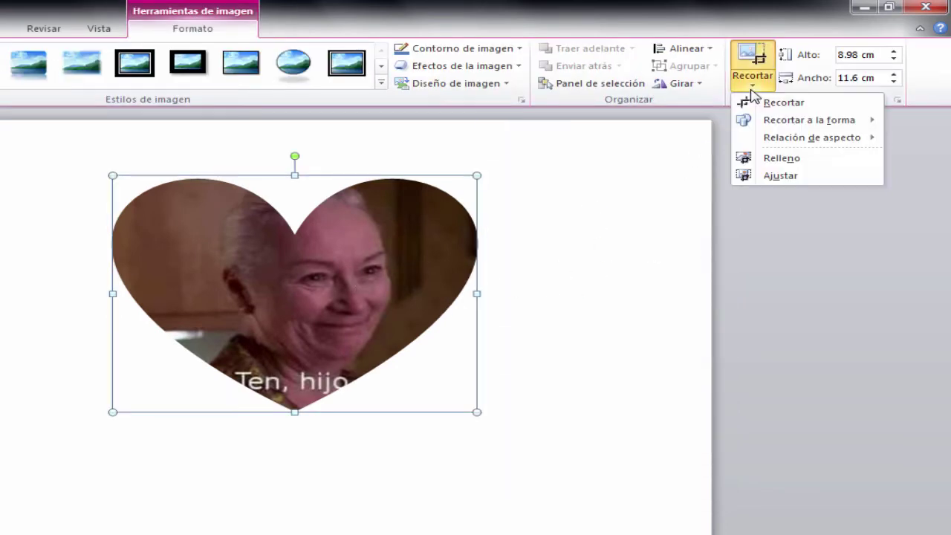
mouse_move(805, 124)
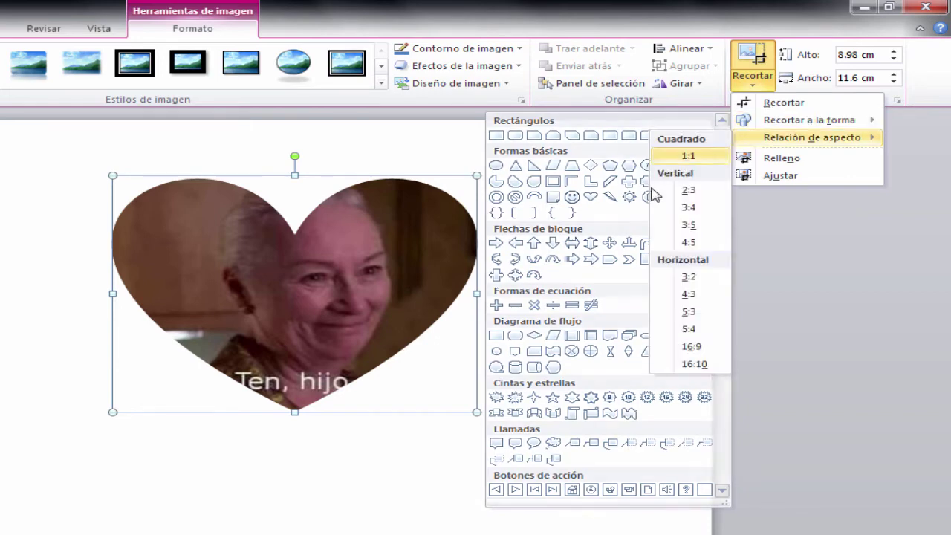
click(569, 182)
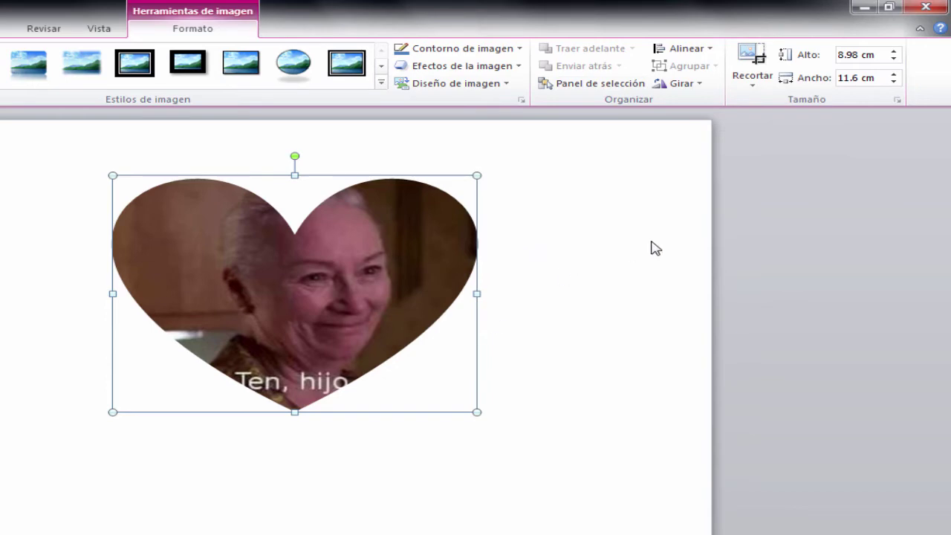
click(493, 293)
click(402, 266)
click(631, 246)
click(320, 256)
click(753, 56)
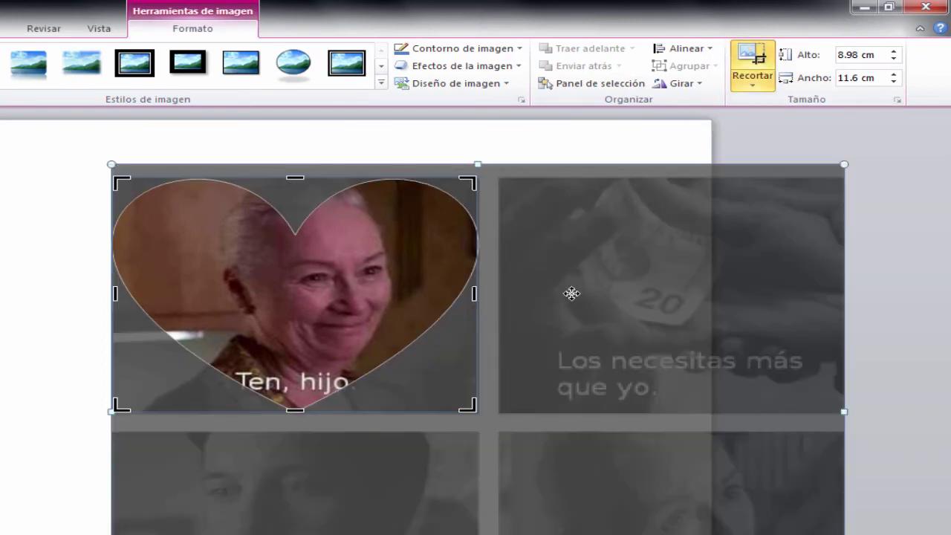
Step: Shift and widen the heart crop, then change the crop shape back to a rectangle
drag(590, 279, 400, 238)
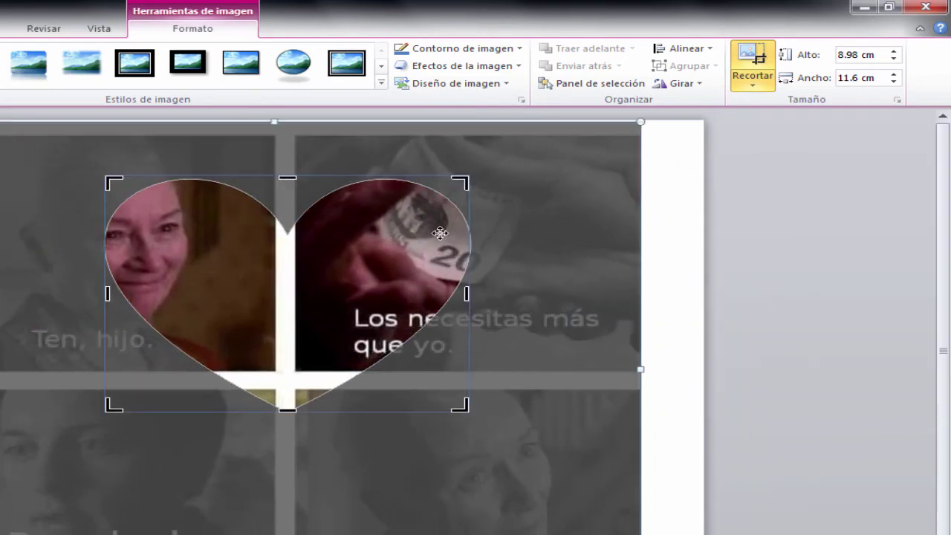
mouse_move(467, 295)
mouse_down()
mouse_move(627, 292)
mouse_move(537, 293)
mouse_up()
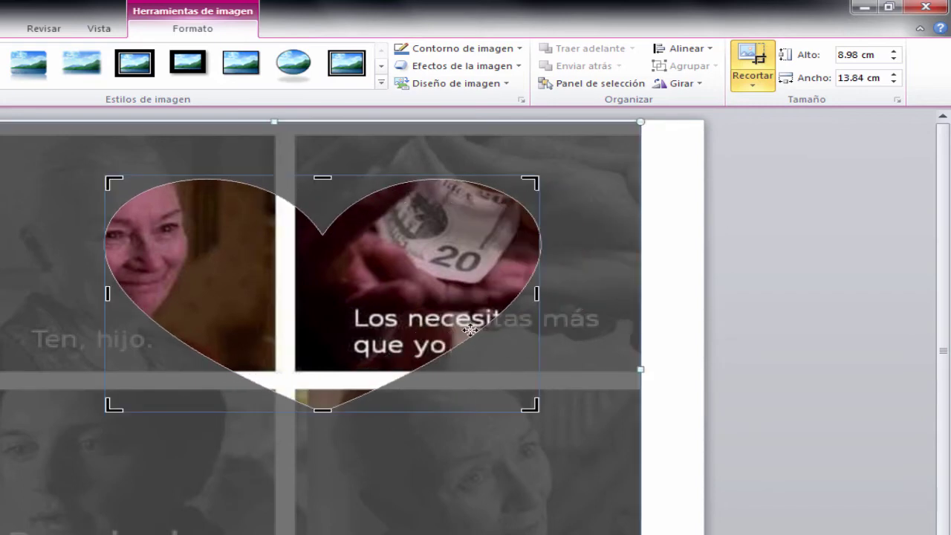
click(752, 88)
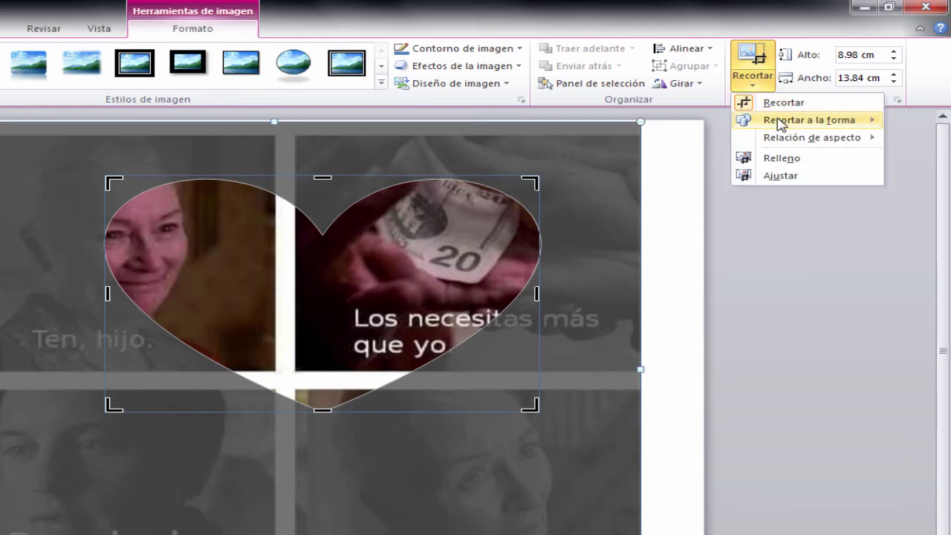
mouse_move(747, 120)
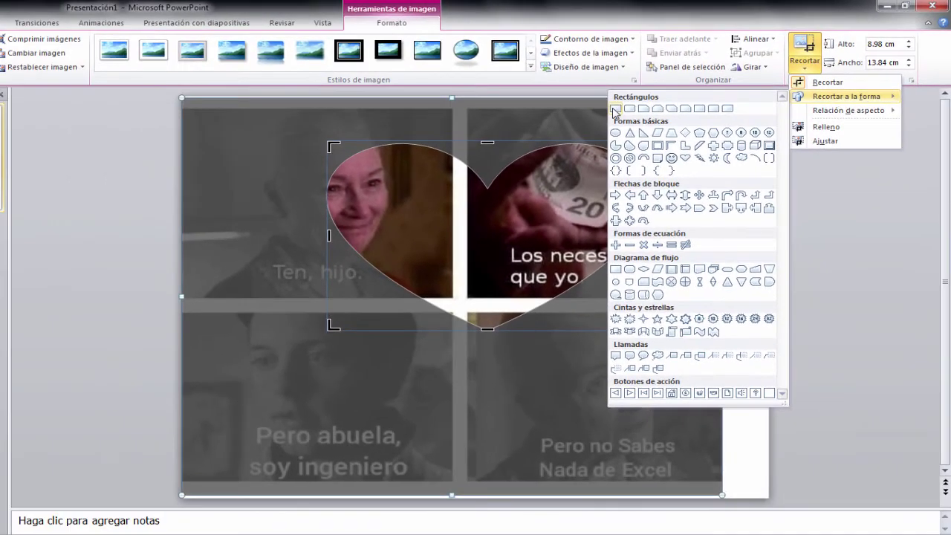
click(614, 109)
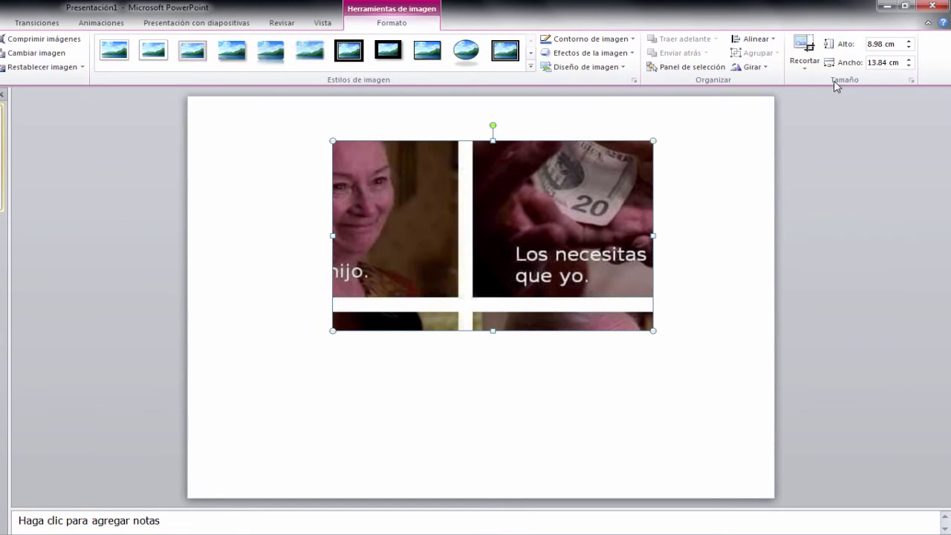
Step: Extend the crop right, up, left and down to the full meme borders
click(805, 45)
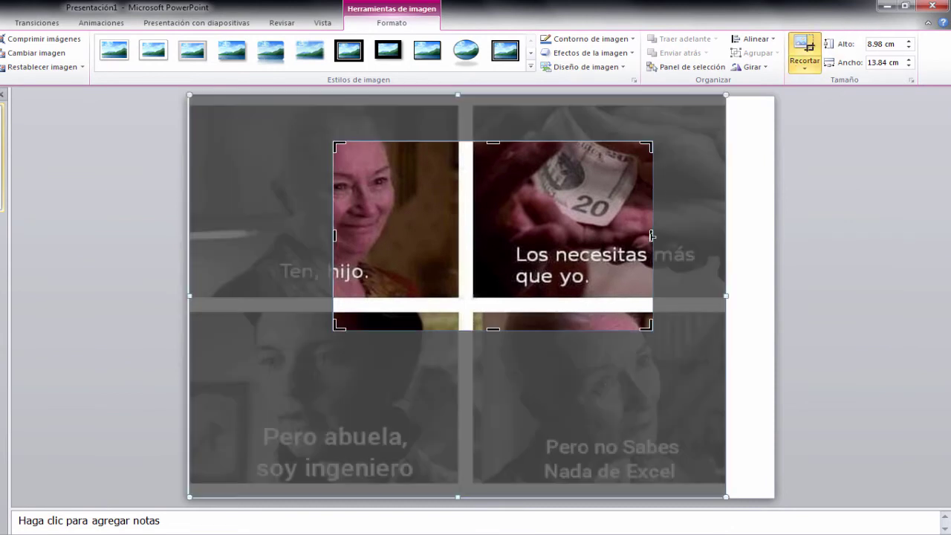
drag(651, 236, 725, 226)
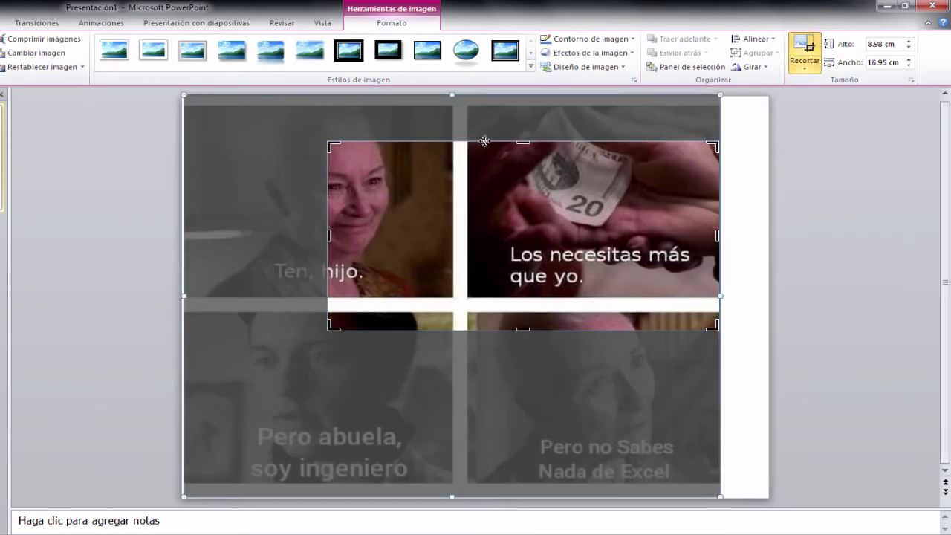
drag(523, 140, 523, 96)
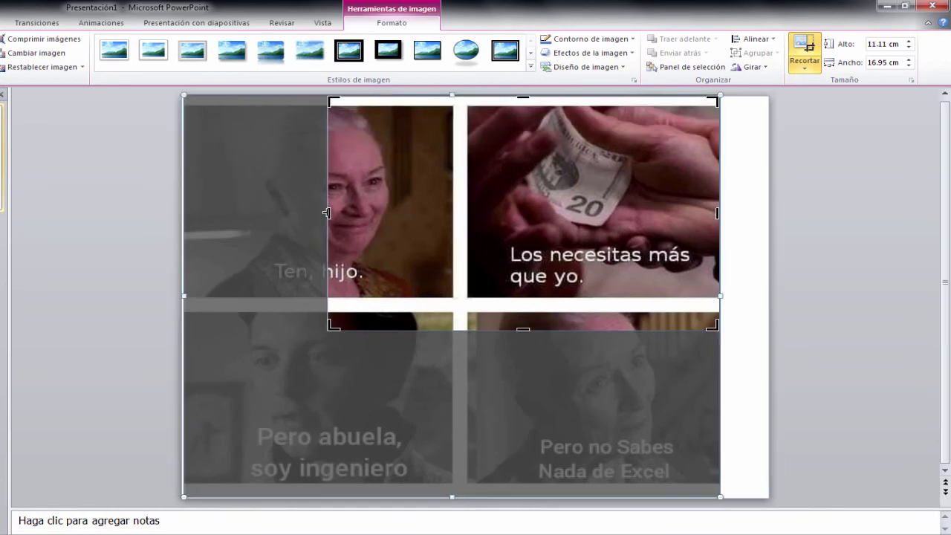
drag(327, 213, 184, 221)
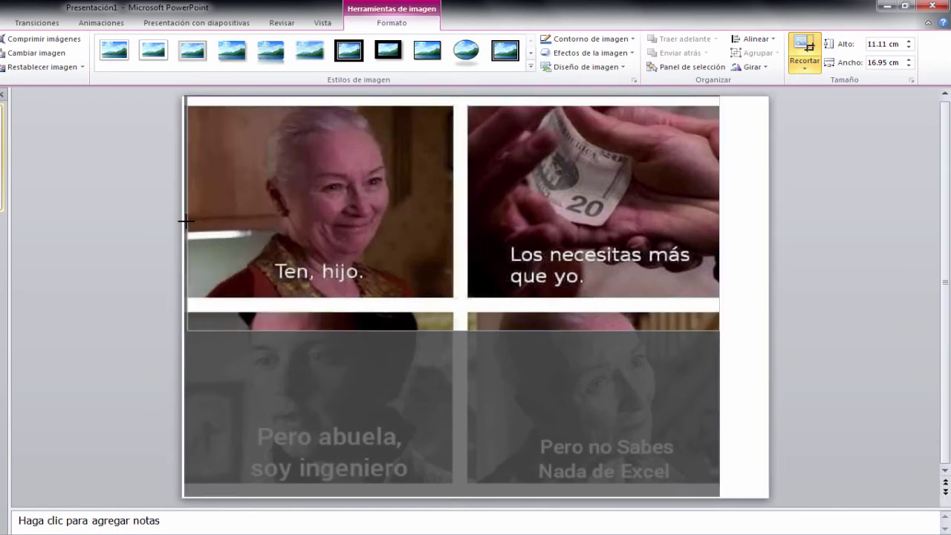
drag(448, 330, 455, 495)
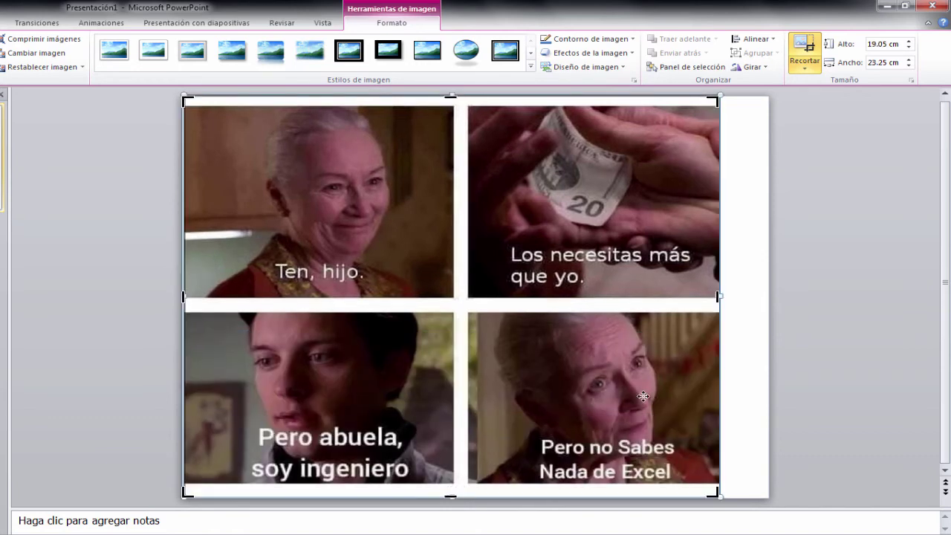
click(733, 376)
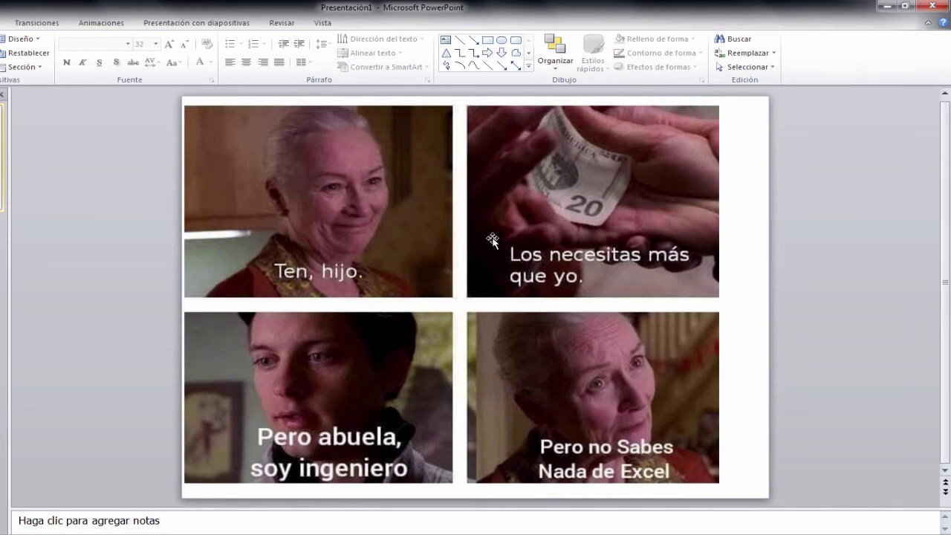
Step: Save the meme picture as a JPEG image named Imagen1 with Guardar como imagen
click(493, 239)
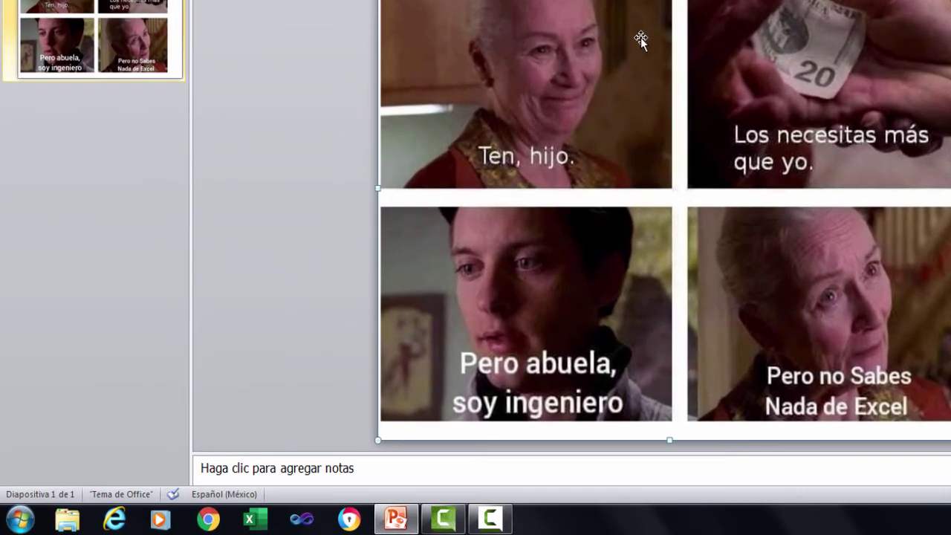
right_click(563, 111)
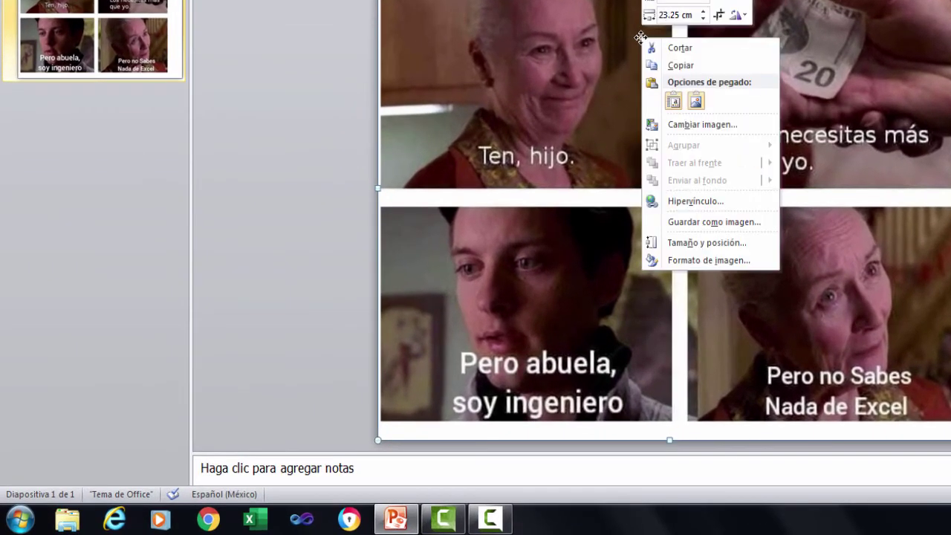
click(688, 223)
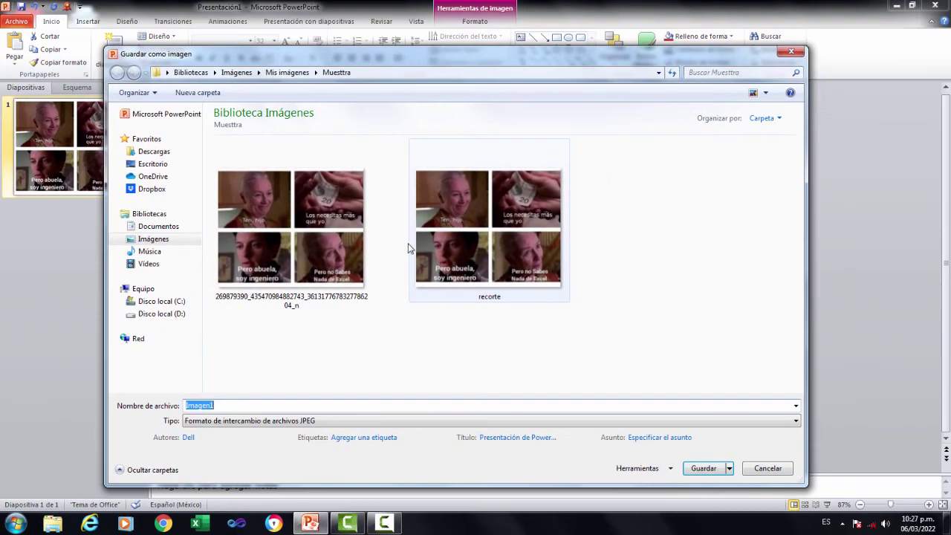
click(321, 404)
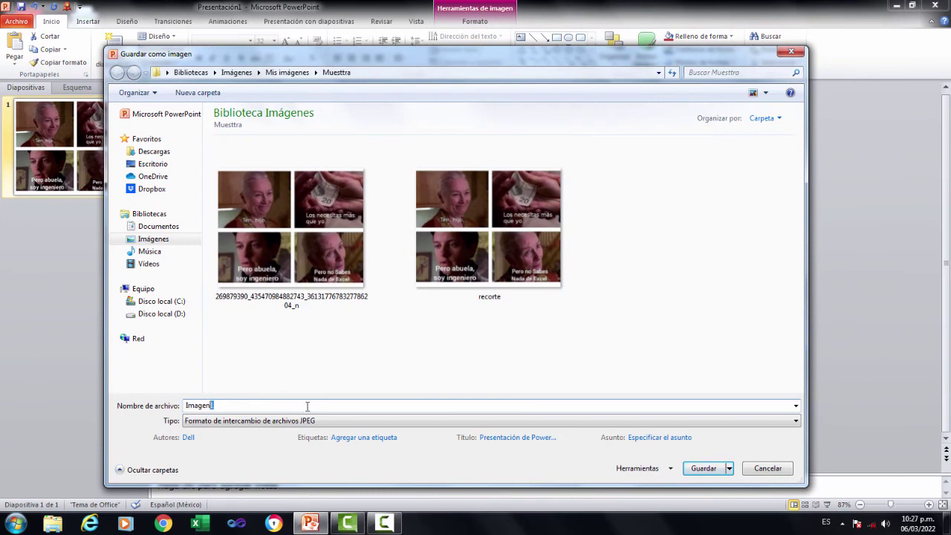
key(Home)
key(Right)
key(Right)
click(692, 470)
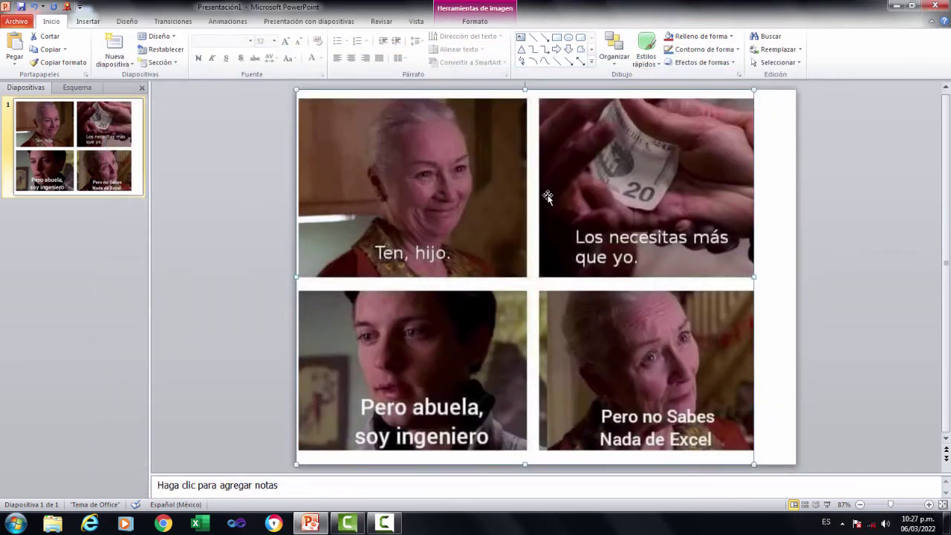